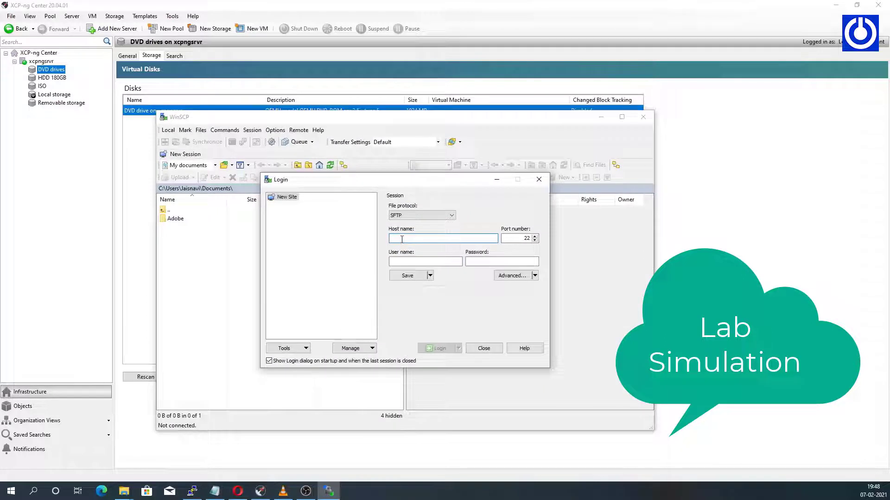
Log in over SFTP to host 192.168.1.254 as user root with the account password.
{"action": "left_click", "coordinate": [451, 216]}
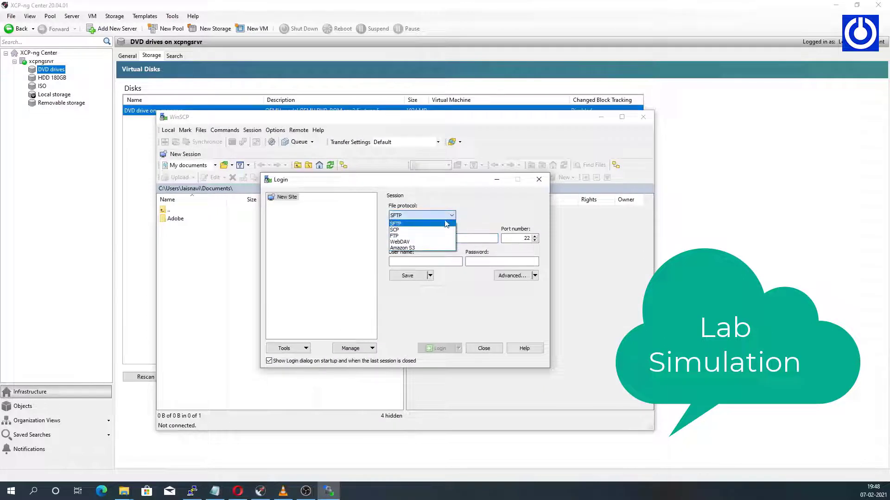
{"action": "left_click", "coordinate": [431, 225]}
{"action": "left_click", "coordinate": [415, 239]}
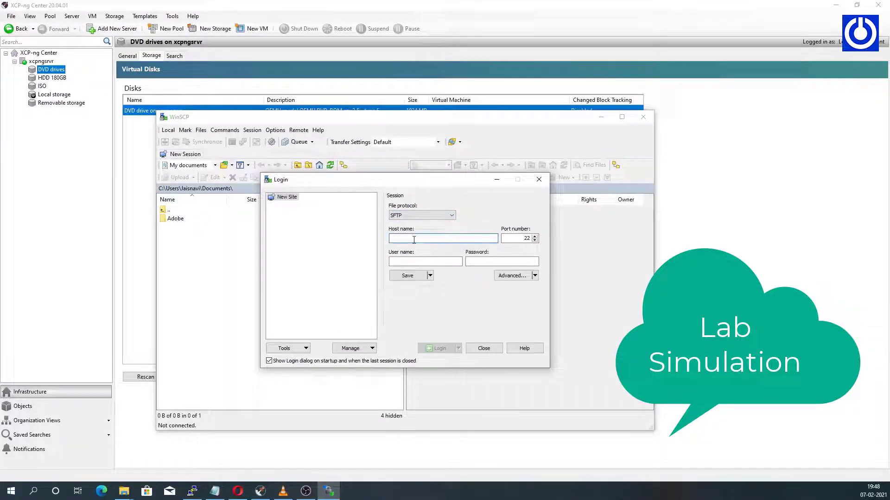
{"action": "type", "text": "19"}
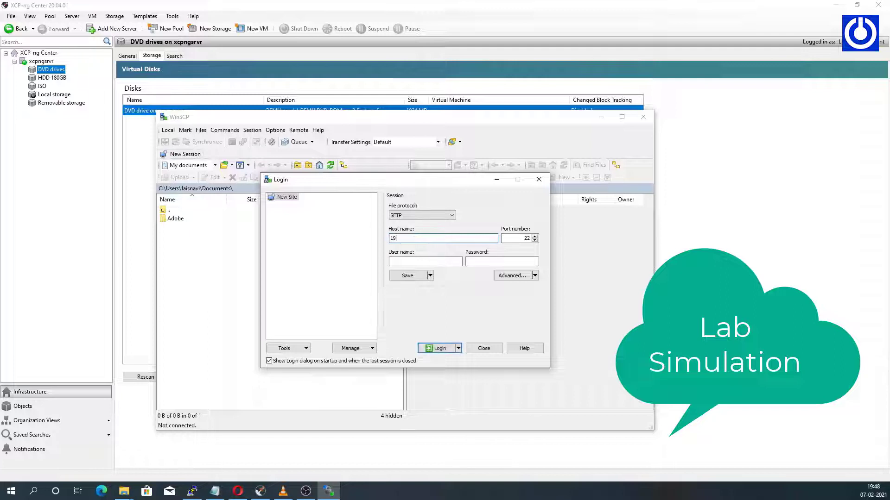
{"action": "type", "text": "2.168.1.254"}
{"action": "left_click", "coordinate": [406, 263]}
{"action": "type", "text": "r"}
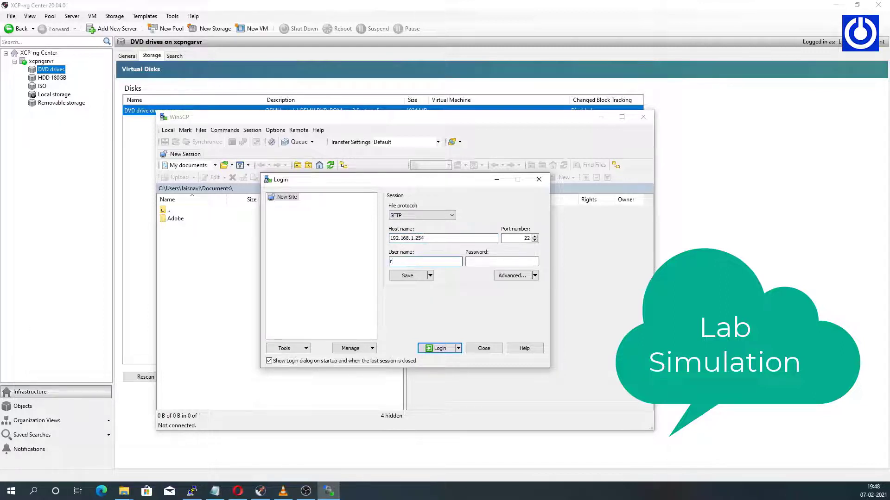
{"action": "type", "text": "oot"}
{"action": "left_click", "coordinate": [475, 264]}
{"action": "type", "text": "6"}
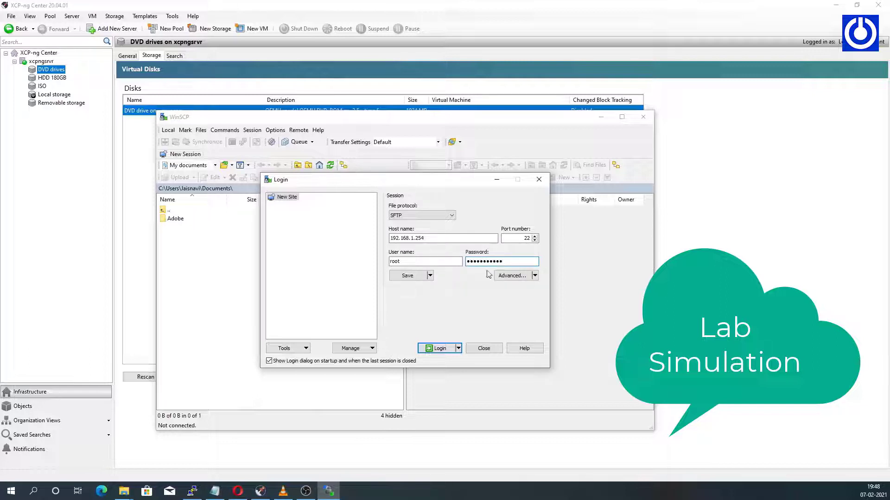
{"action": "left_click", "coordinate": [436, 349]}
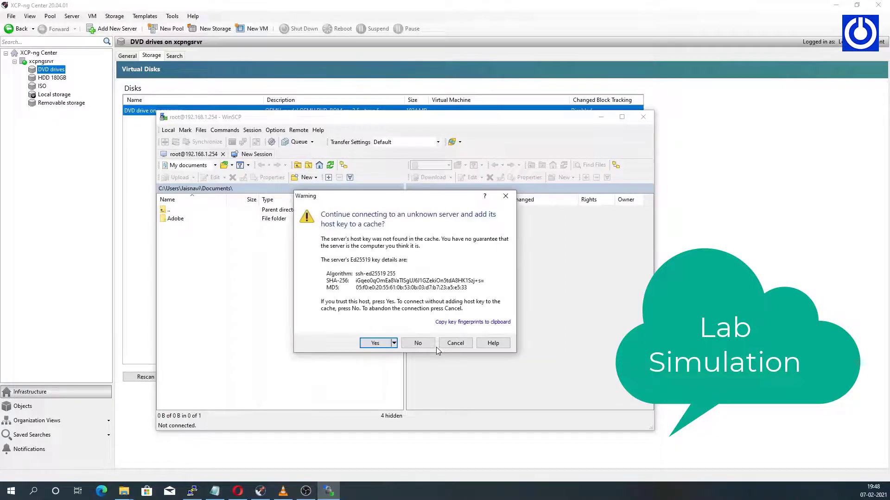
Accept the host key, open /var/opt/ISO on the server, and show the local home folder.
{"action": "left_click", "coordinate": [376, 343]}
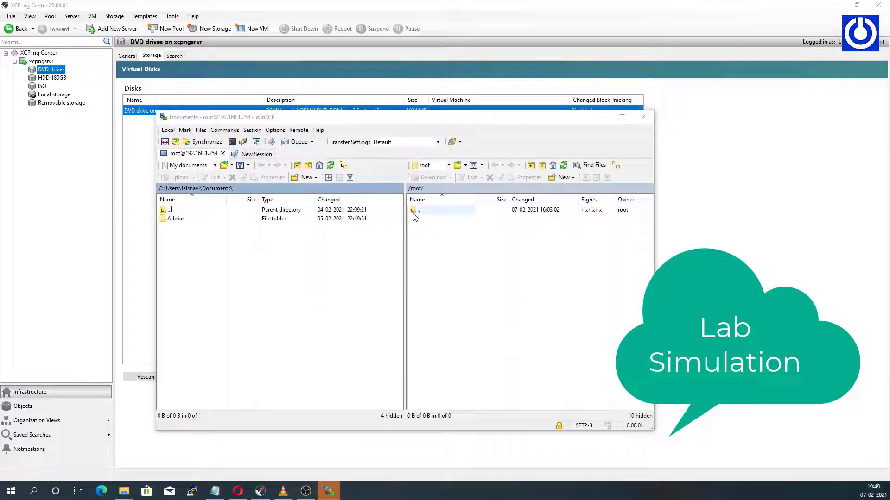
{"action": "double_click", "coordinate": [413, 212]}
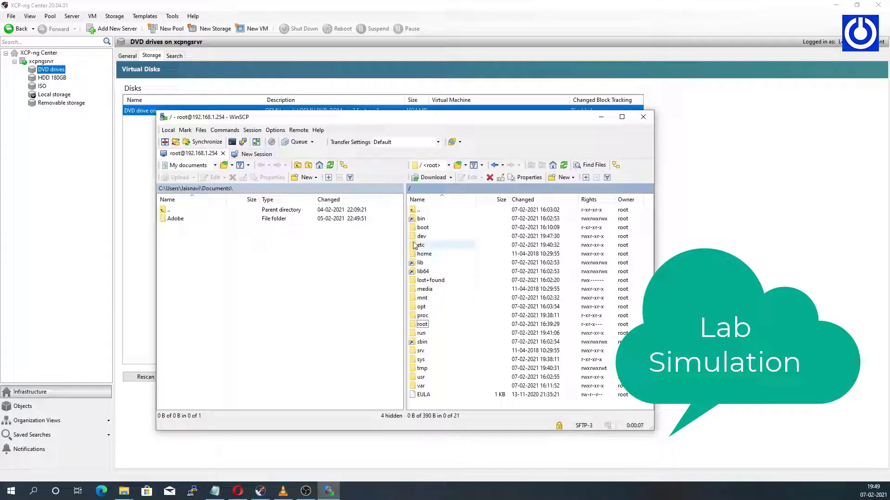
{"action": "double_click", "coordinate": [420, 386]}
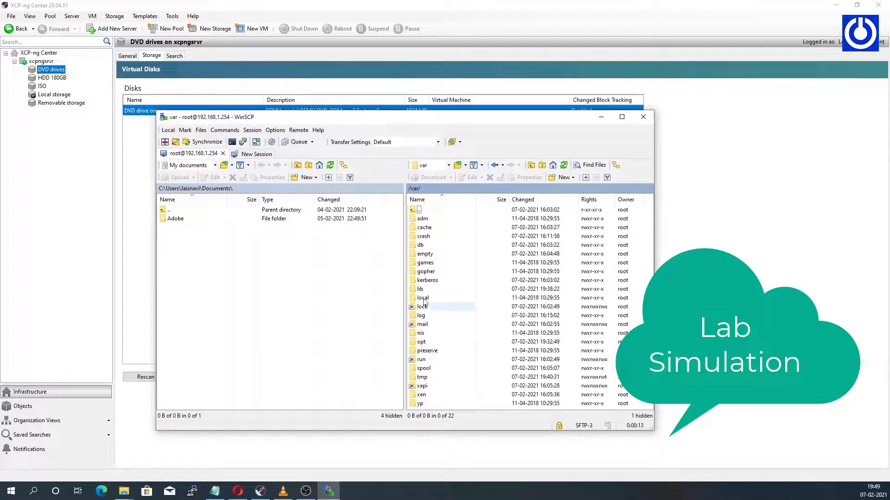
{"action": "double_click", "coordinate": [423, 343]}
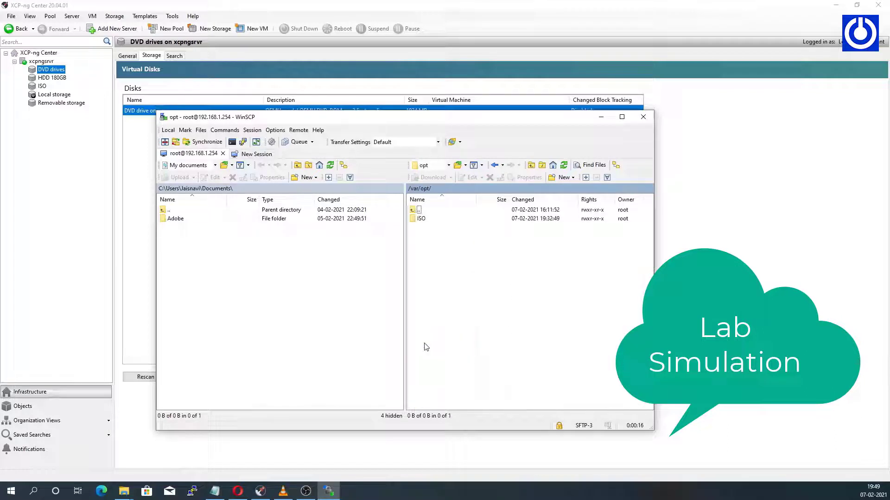
{"action": "double_click", "coordinate": [421, 218]}
{"action": "left_click", "coordinate": [246, 252]}
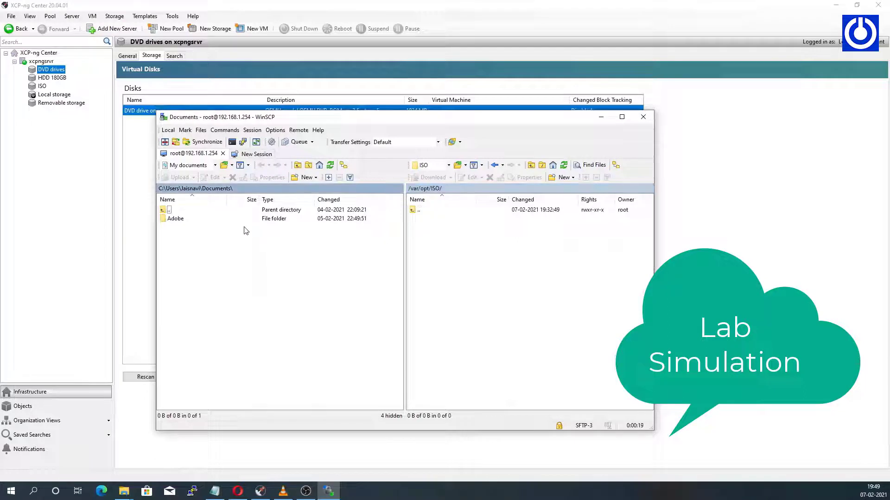
{"action": "double_click", "coordinate": [164, 210]}
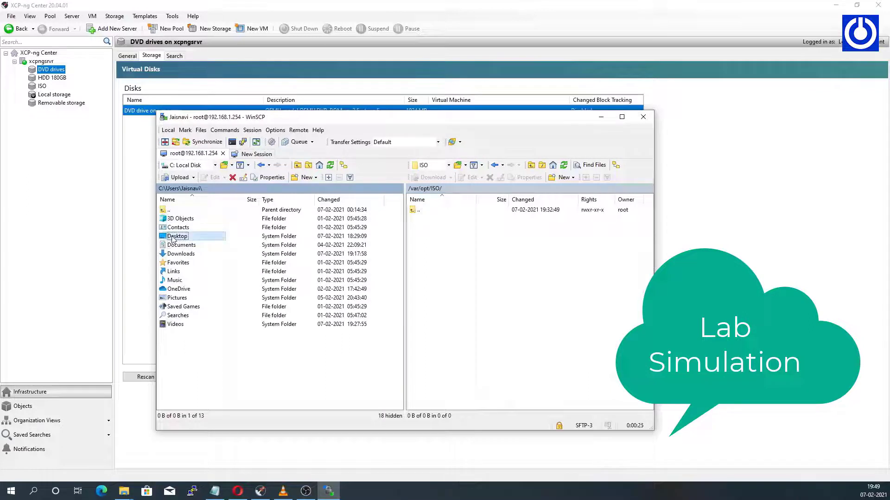
Drag debian-10.8.0-amd64-netinst.iso from Desktop\XCP-NG Tutorial into the remote /var/opt/ISO pane.
{"action": "left_click", "coordinate": [173, 237]}
{"action": "double_click", "coordinate": [173, 237]}
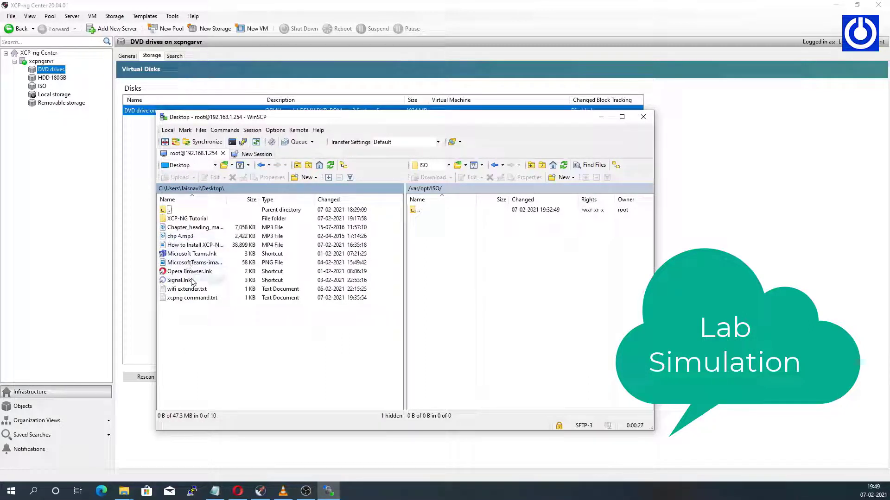
{"action": "double_click", "coordinate": [171, 219]}
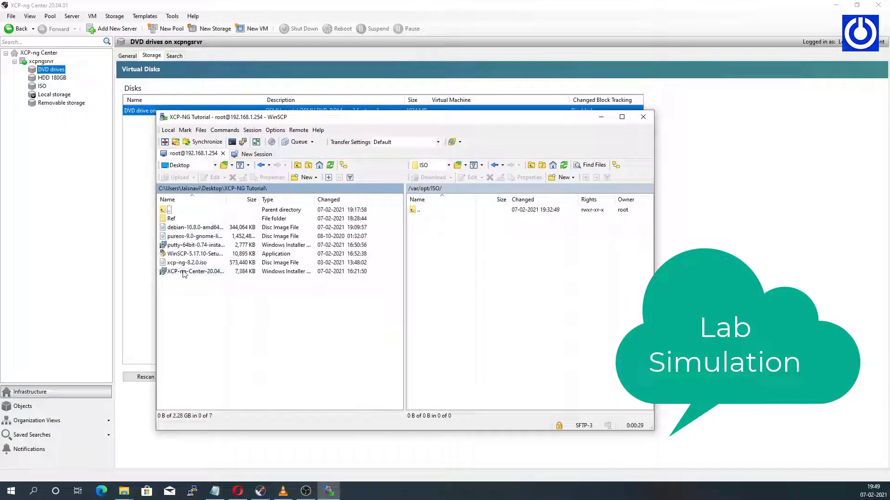
{"action": "left_click", "coordinate": [186, 229]}
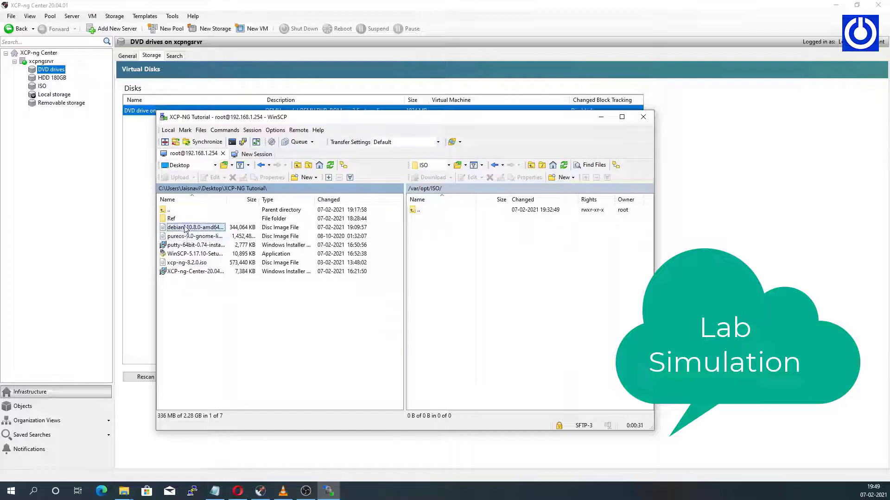
{"action": "left_click_drag", "start_coordinate": [198, 229], "coordinate": [441, 264]}
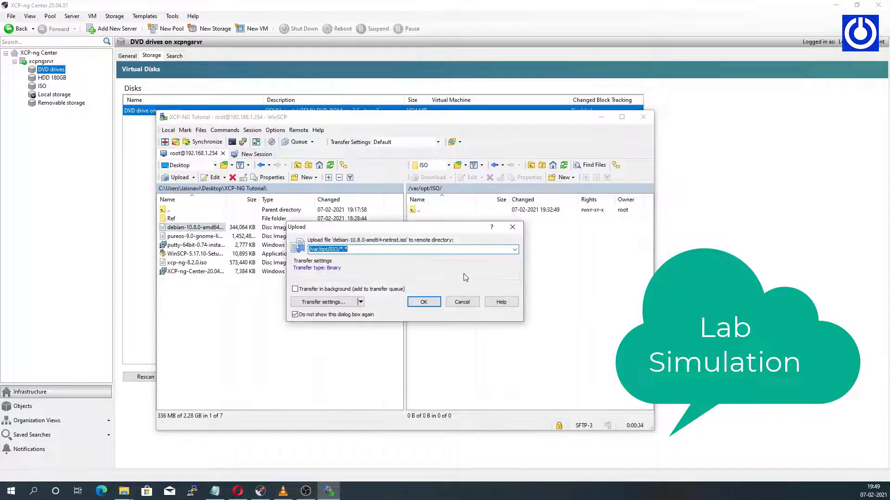
Confirm the Debian ISO upload to /var/opt/ISO and minimize WinSCP once it completes.
{"action": "left_click", "coordinate": [429, 304]}
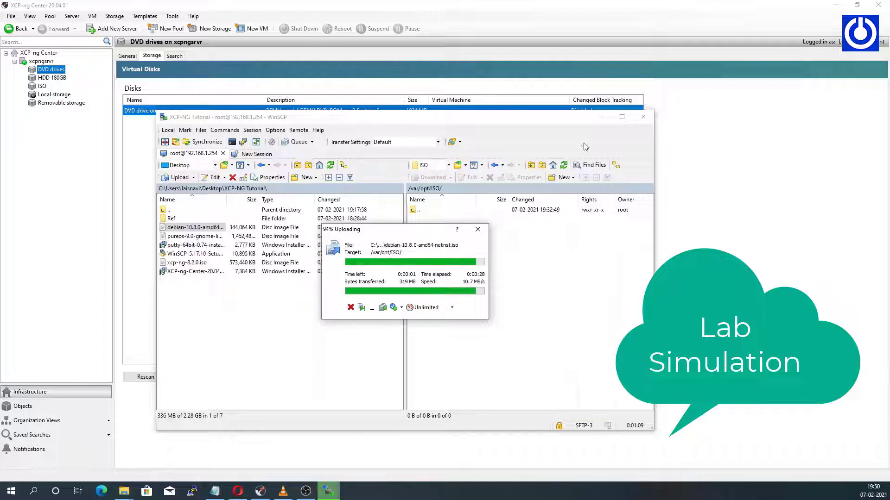
{"action": "left_click", "coordinate": [601, 117]}
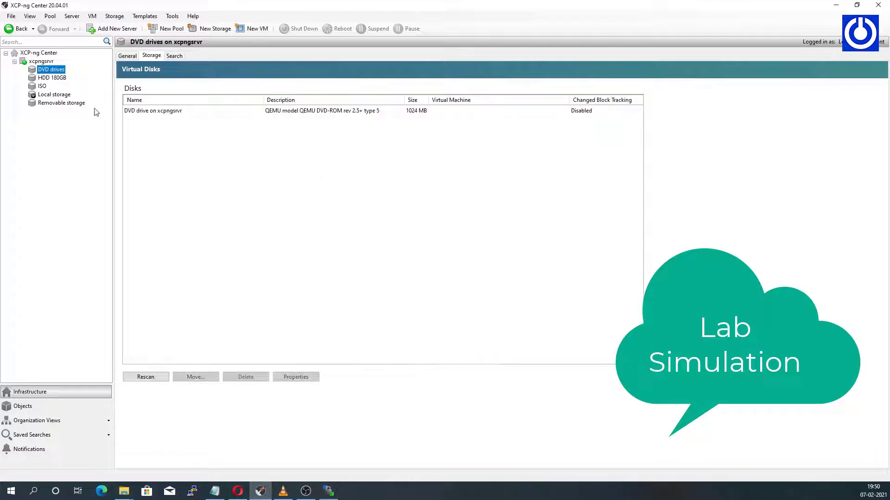
Rescan the ISO storage so the 336 MB Debian ISO is listed, then restore WinSCP.
{"action": "left_click", "coordinate": [42, 87]}
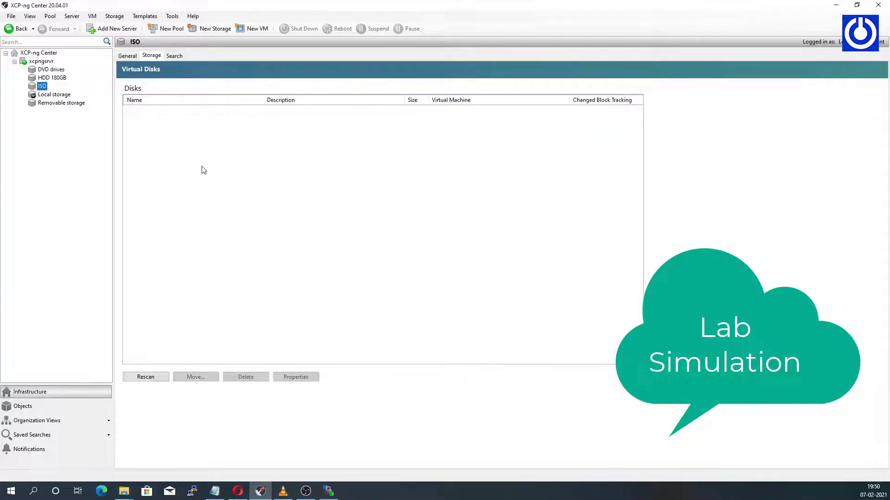
{"action": "left_click", "coordinate": [147, 376]}
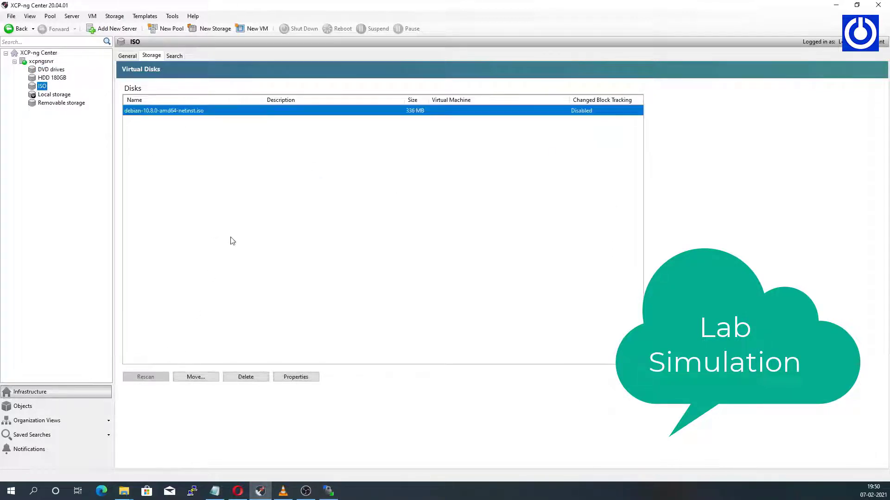
{"action": "left_click", "coordinate": [192, 113]}
{"action": "left_click", "coordinate": [188, 136]}
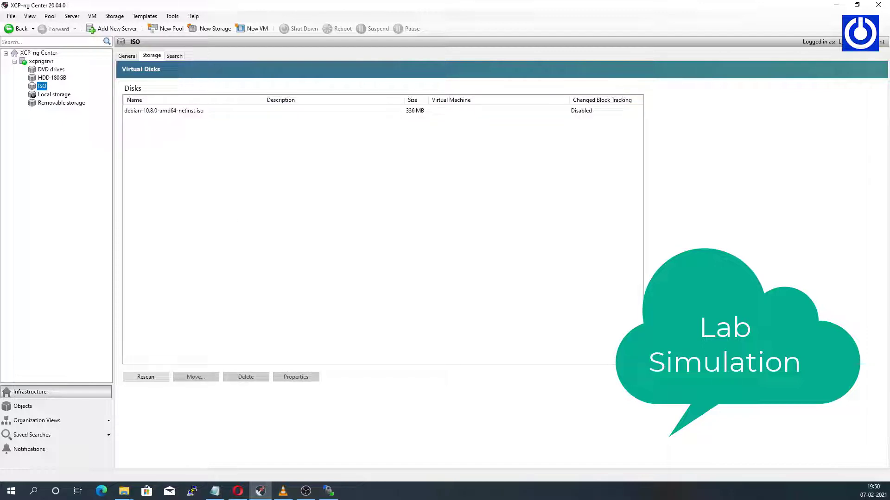
{"action": "left_click", "coordinate": [328, 491]}
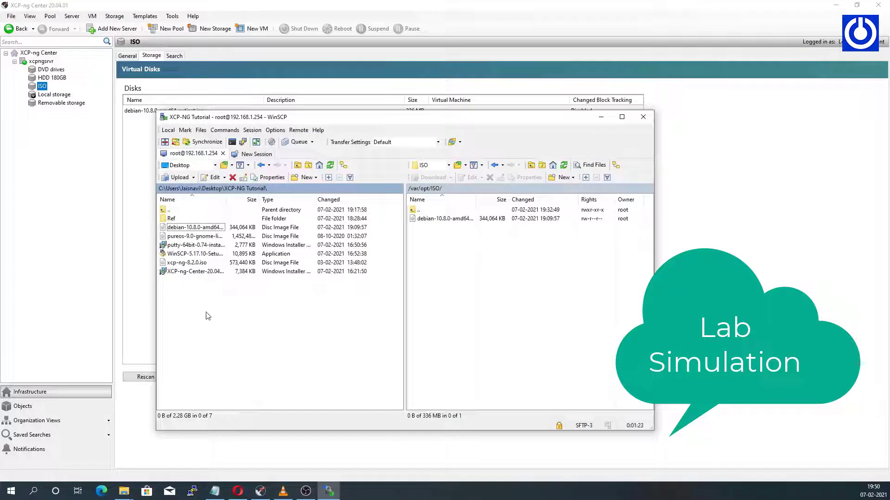
Upload pureos-9.0-gnome-live_20200126-amd64.hybrid.iso to /var/opt/ISO with F5.
{"action": "left_click", "coordinate": [169, 238]}
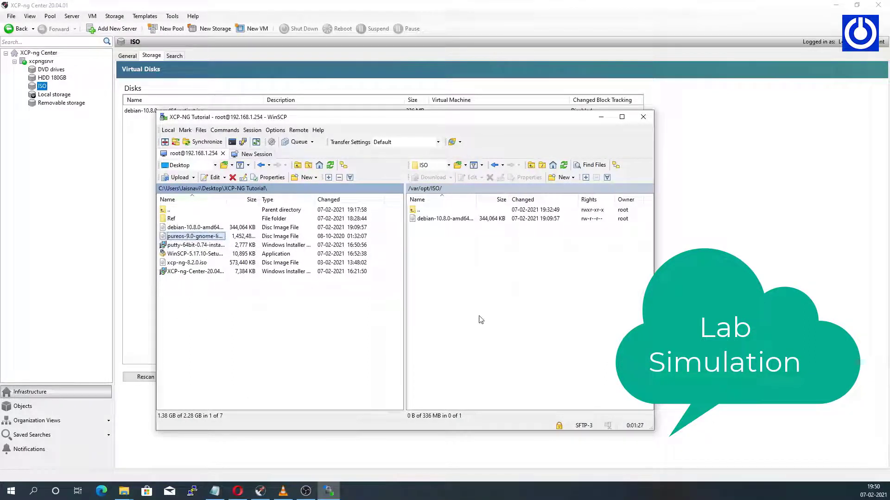
{"action": "key", "text": "F5"}
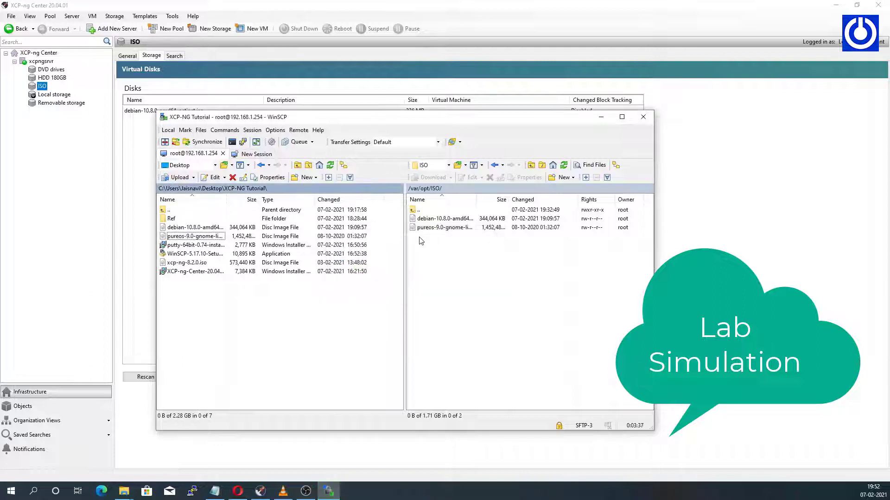
Minimize WinSCP and rescan the ISO storage so the 1.4 GB PureOS ISO appears.
{"action": "left_click", "coordinate": [448, 250]}
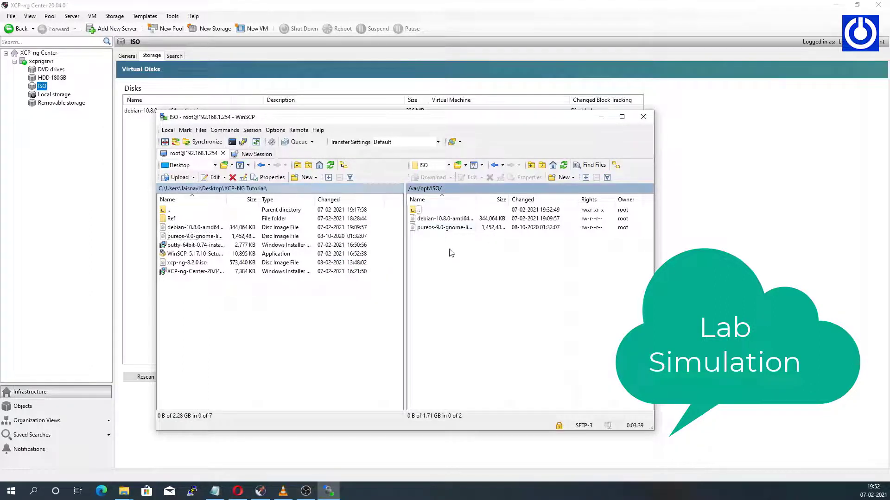
{"action": "left_click", "coordinate": [600, 117]}
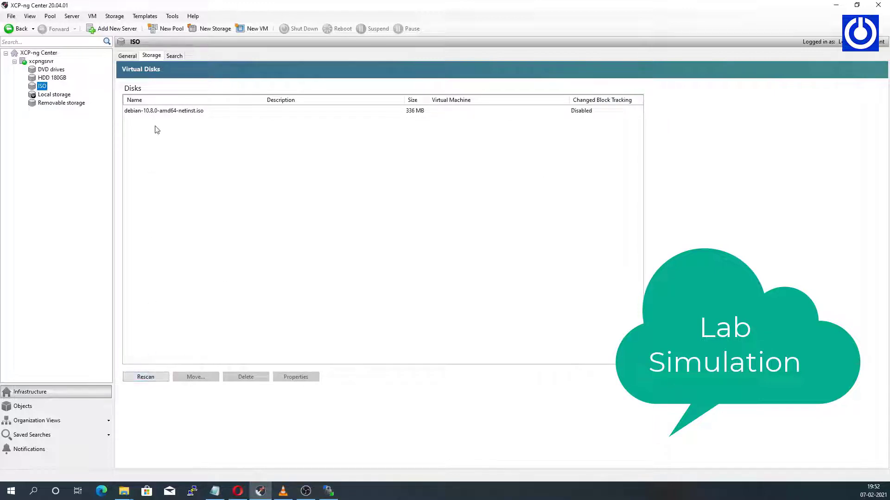
{"action": "left_click", "coordinate": [158, 112]}
{"action": "left_click", "coordinate": [151, 377]}
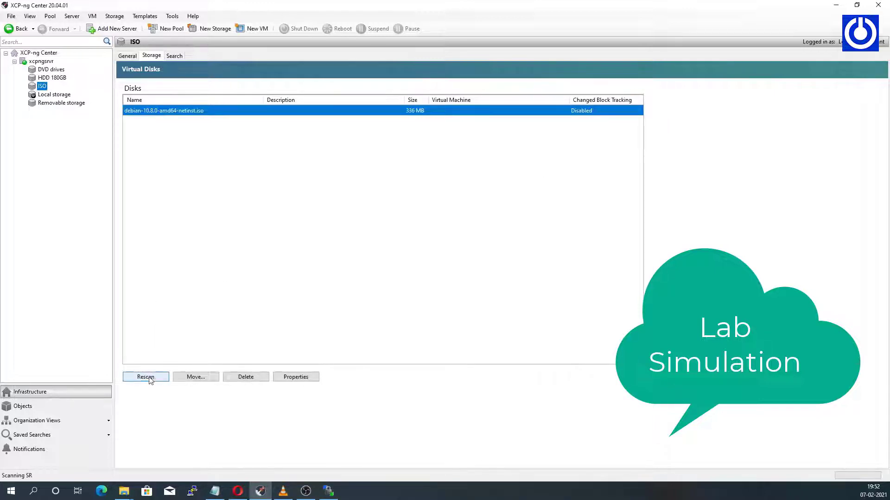